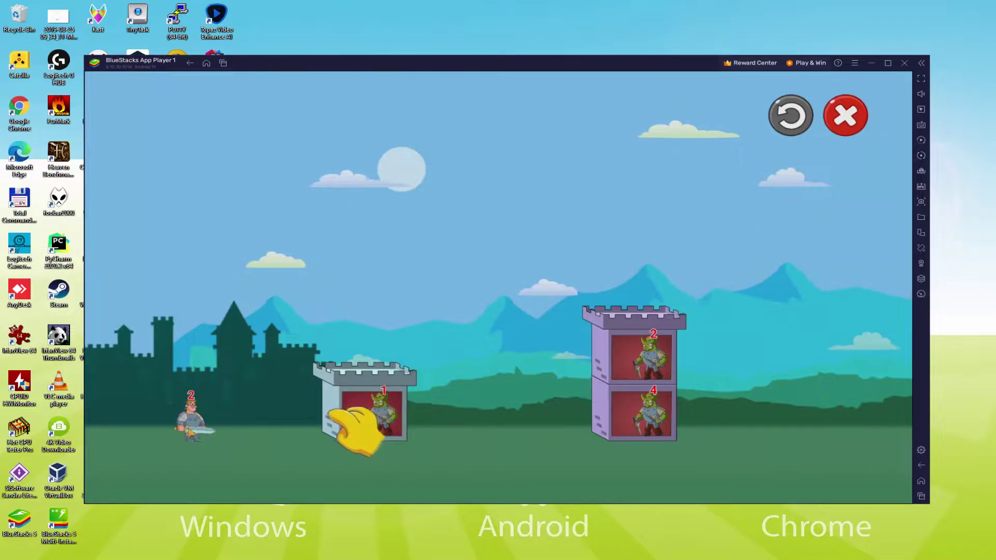
Move the hero against the level 1 goblin and the level 2 goblin, and continue the Sage's dialogue to start the castle attack.
drag(187, 430, 366, 434)
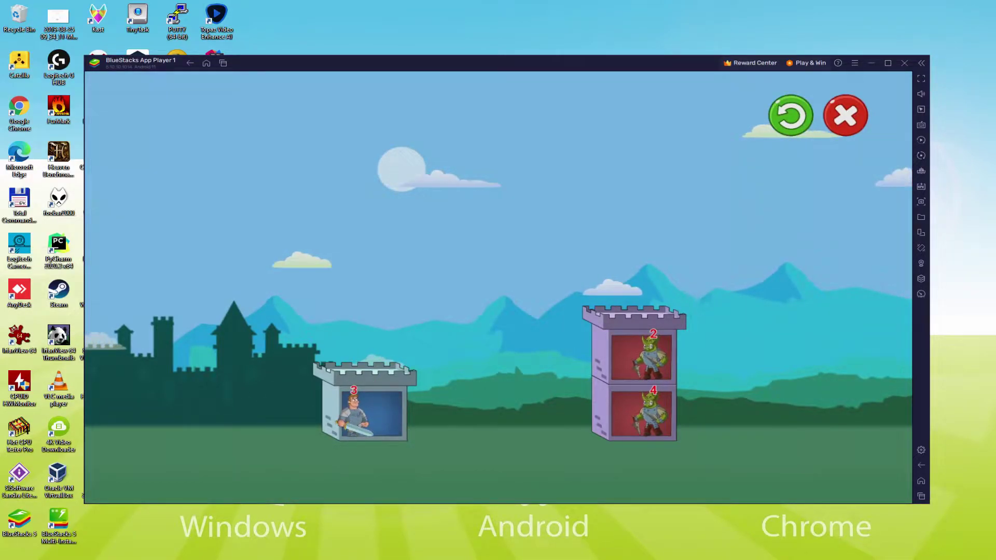
drag(363, 415, 640, 358)
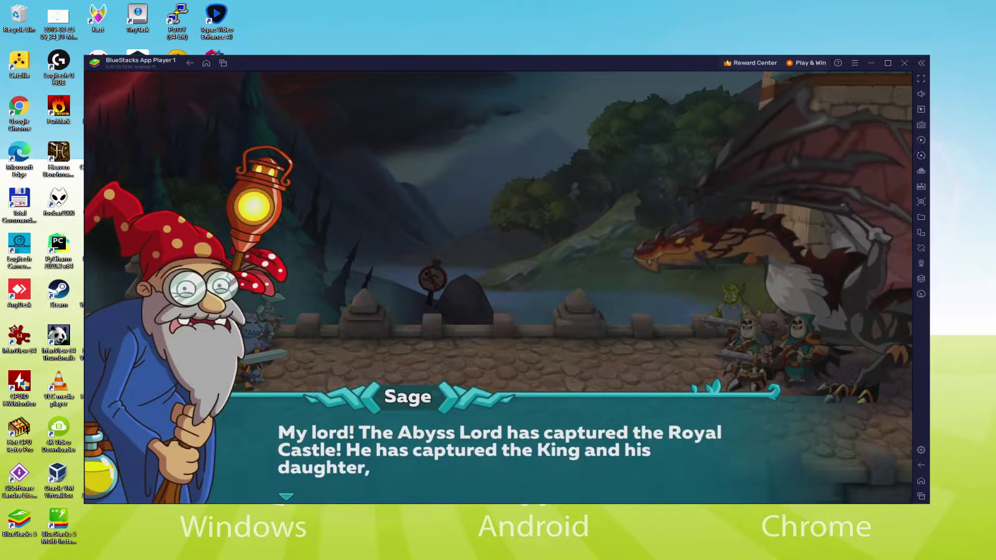
click(509, 460)
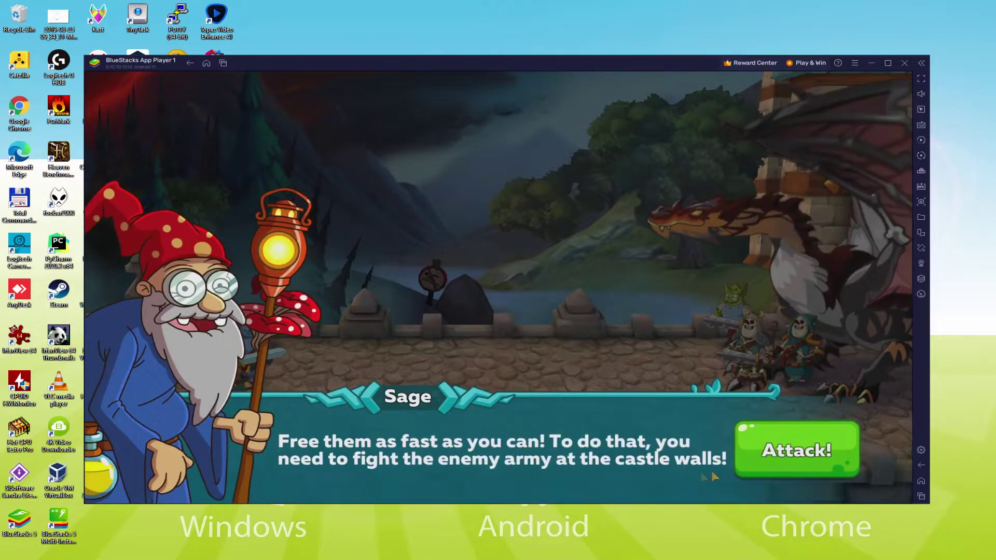
click(795, 450)
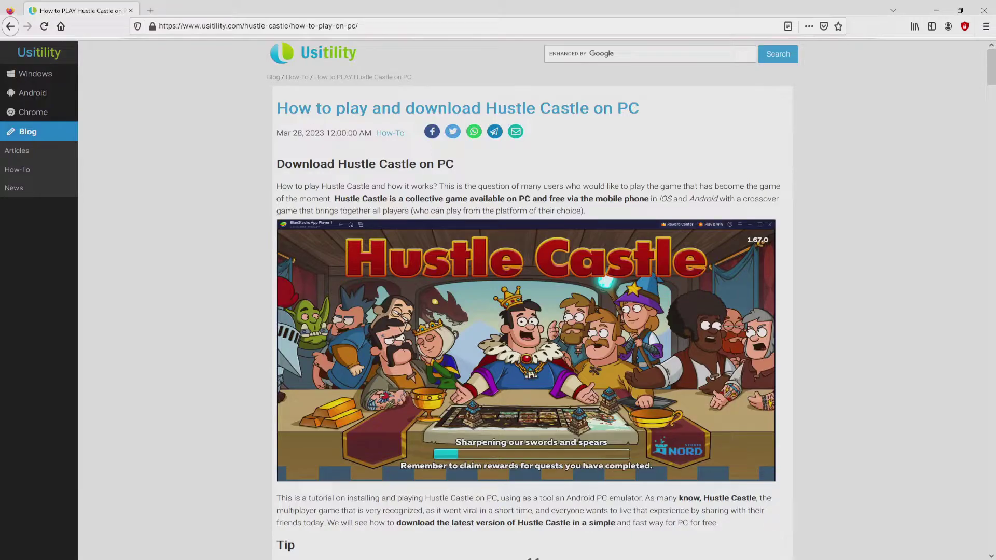
Follow the article's PC download link and get the installer from the BlueStacks page for Hustle Castle.
scroll(526, 312, down, 4)
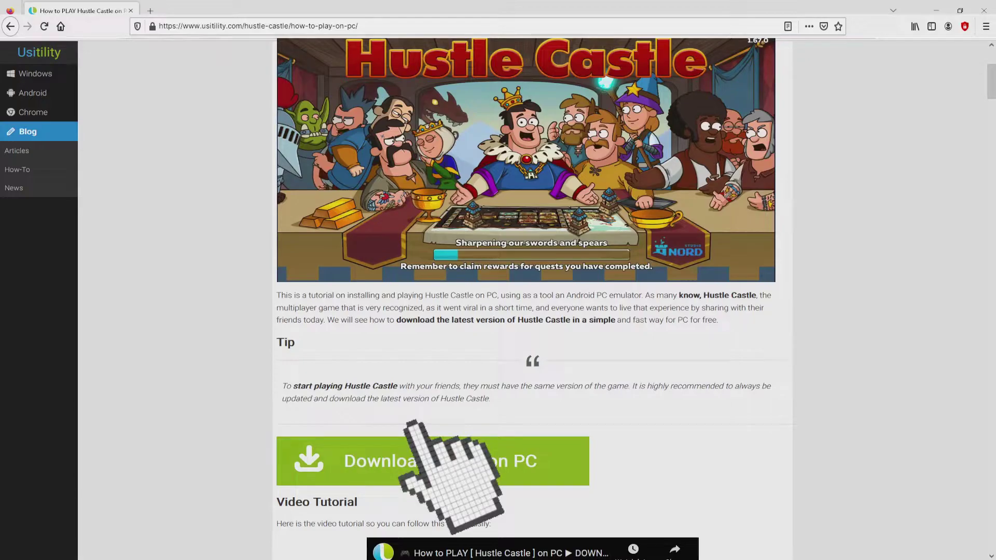
click(433, 461)
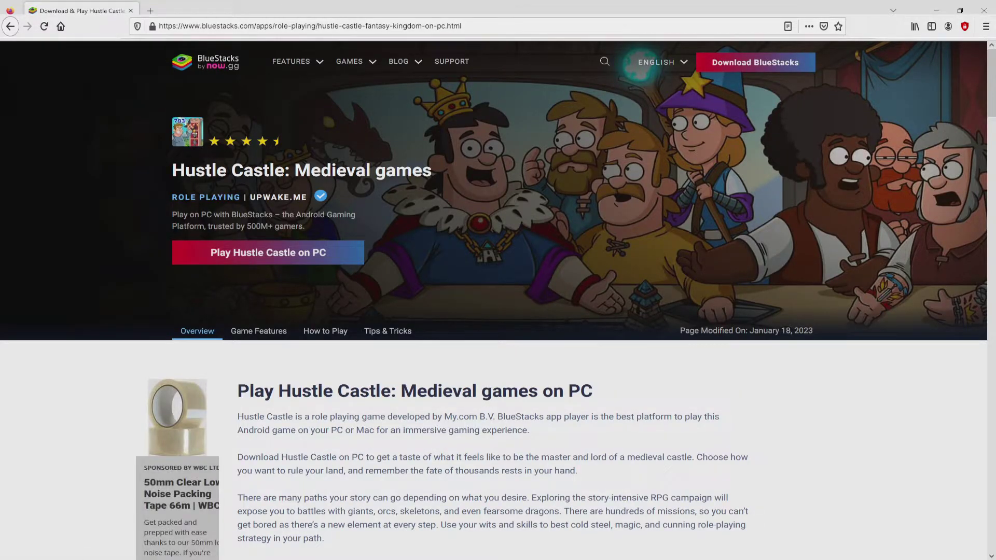
scroll(498, 311, down, 10)
scroll(498, 311, down, 10)
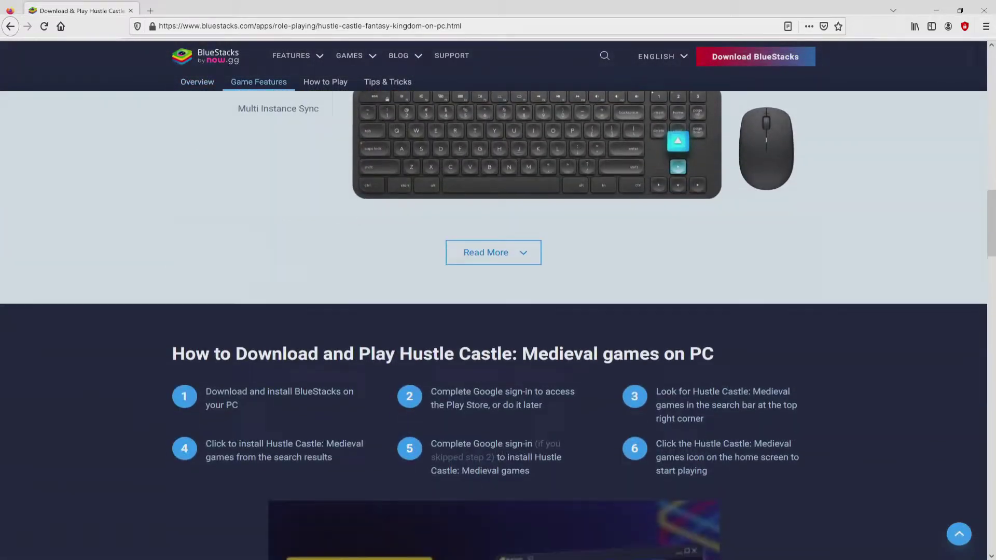
scroll(498, 311, up, 5)
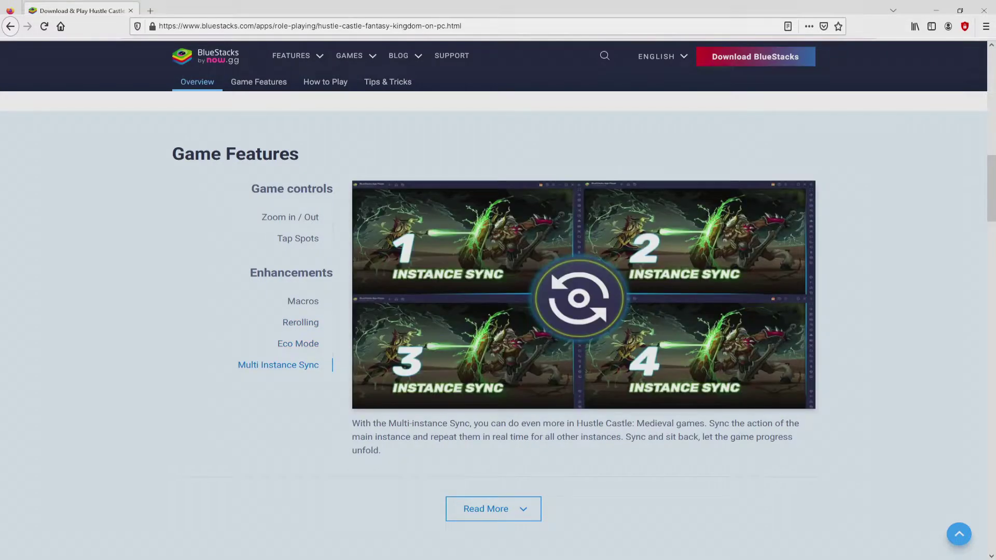
scroll(640, 68, up, 15)
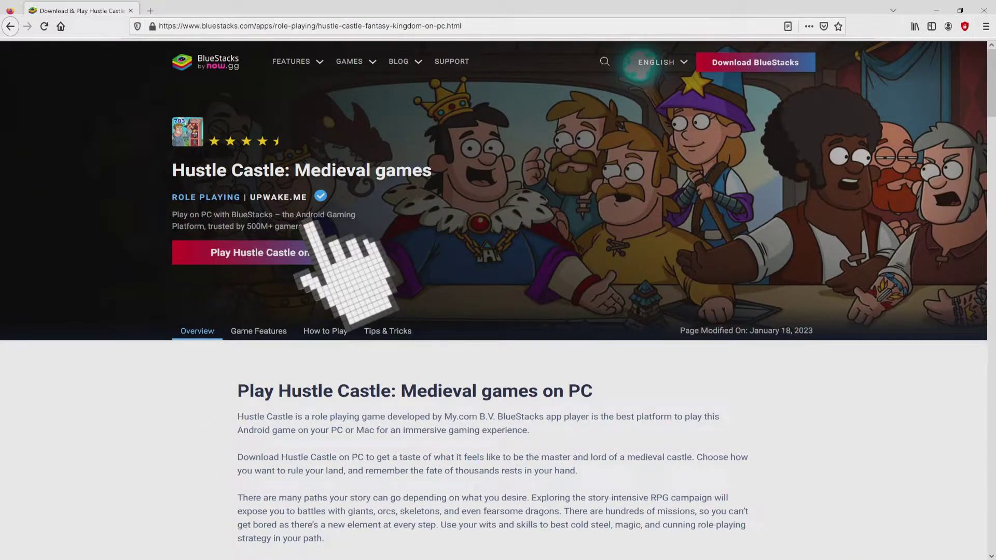
click(309, 253)
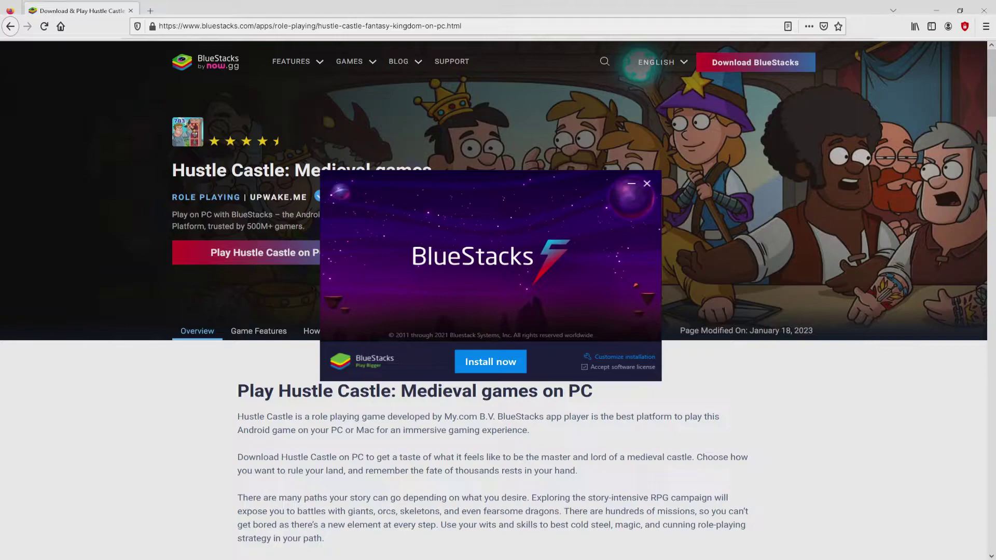
Check the BlueStacks data path in the custom installation options, and start the standard installation from the desktop.
key(super+d)
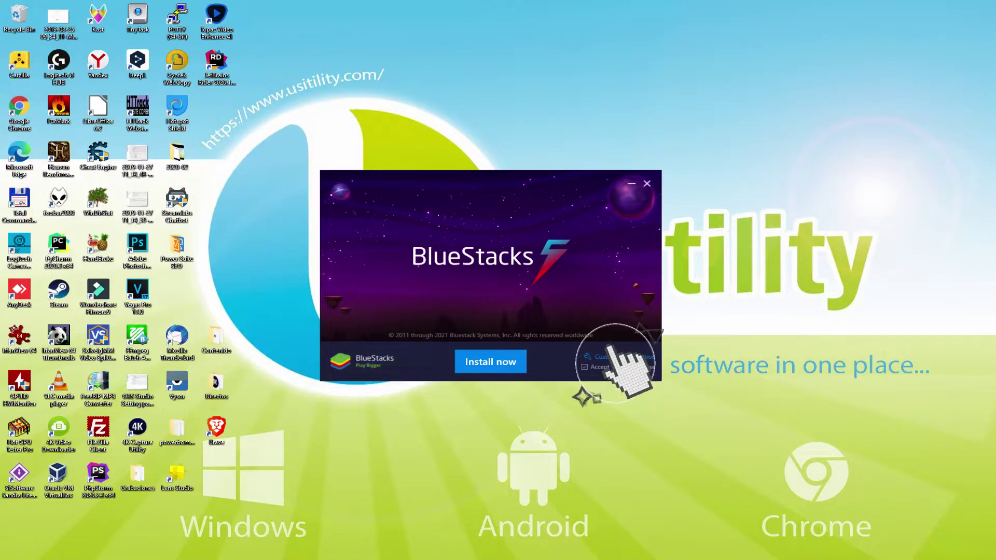
click(604, 356)
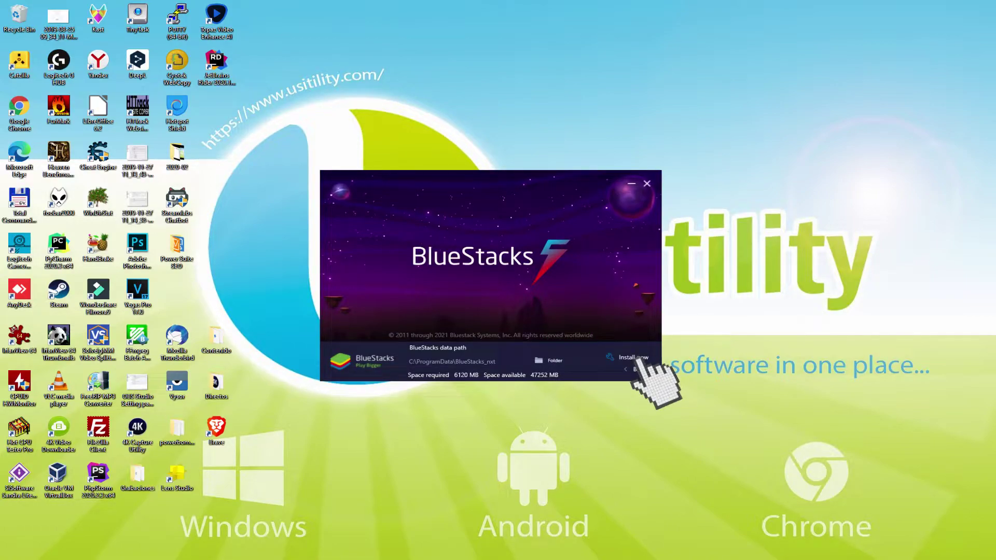
click(628, 369)
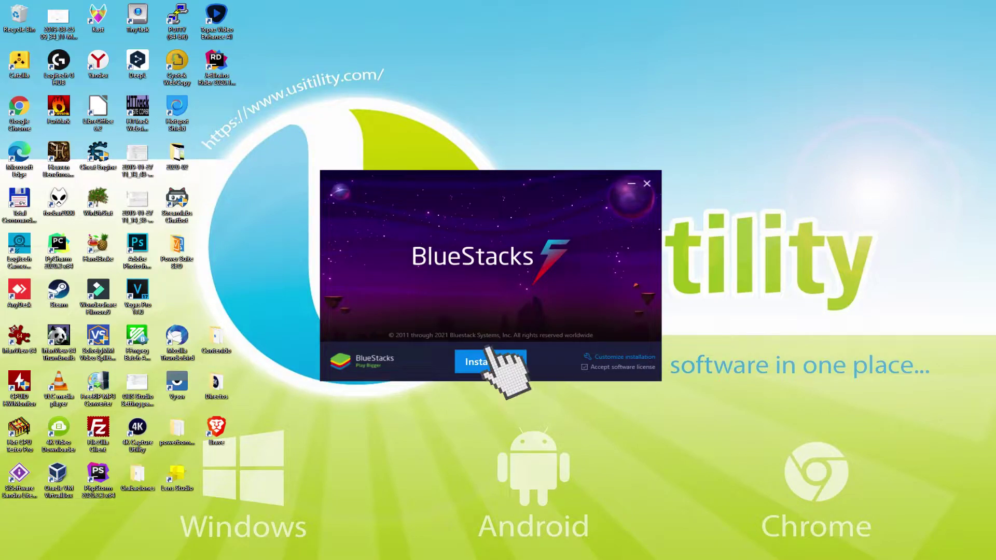
click(487, 361)
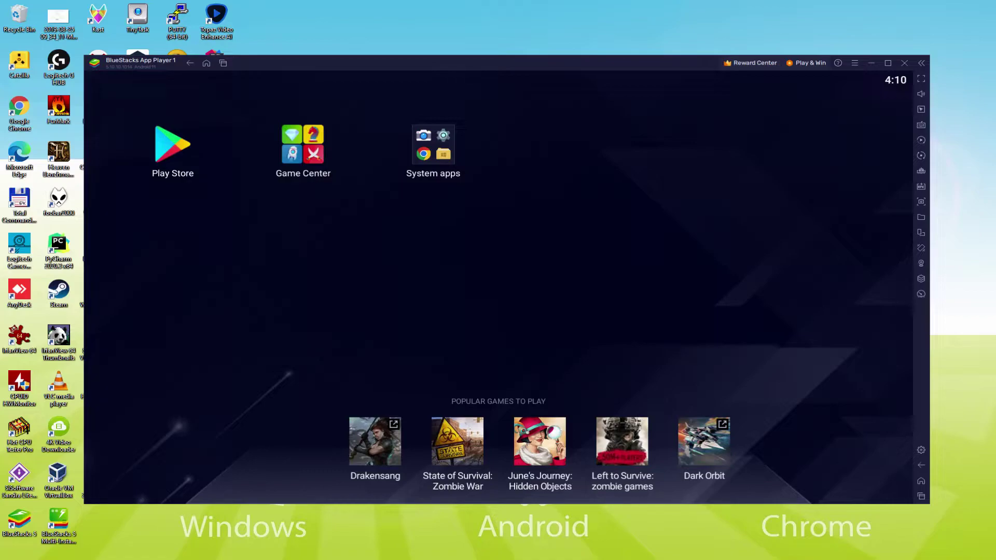
Sign in to the Play Store with a Google account, agreeing to the terms and turning off Google Drive backup.
click(174, 149)
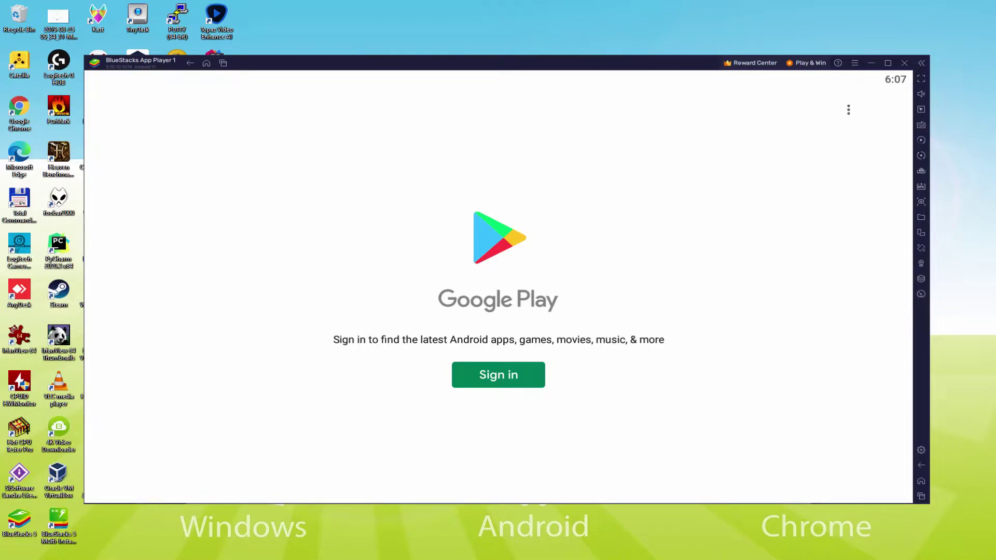
click(498, 374)
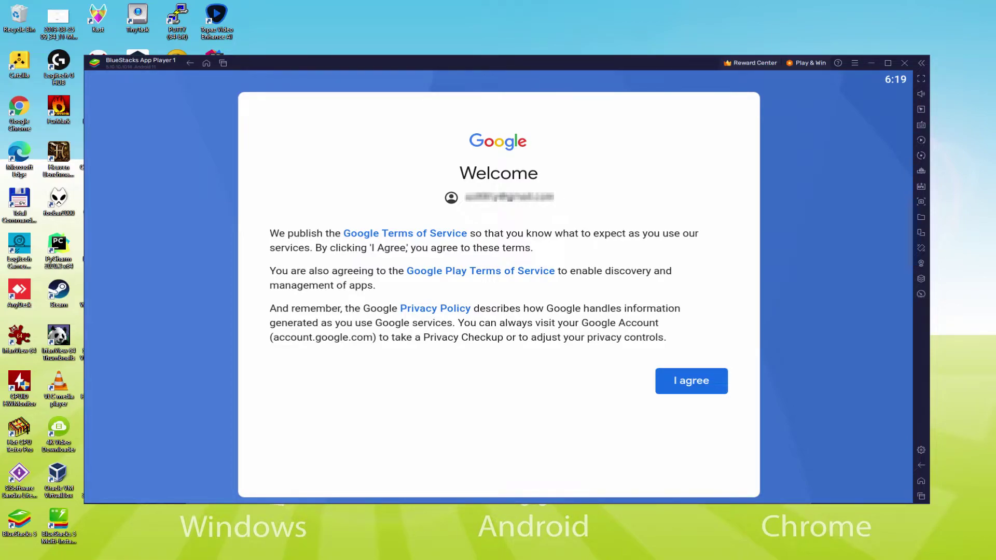
click(692, 387)
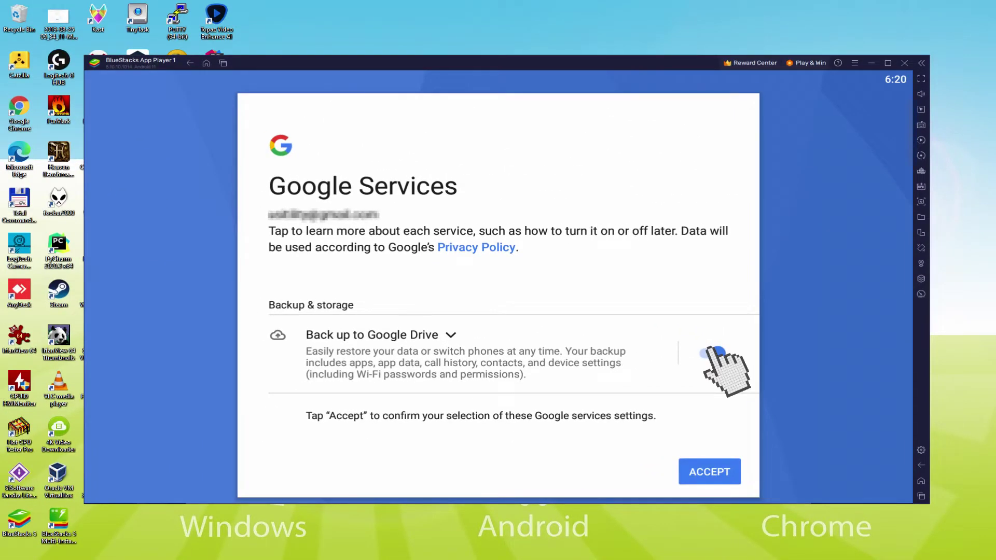
click(712, 353)
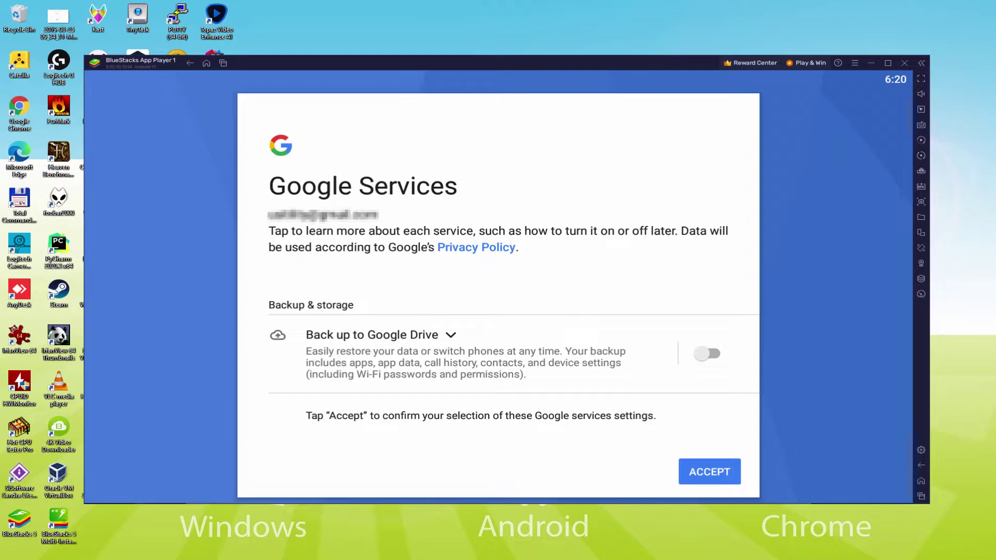
click(709, 470)
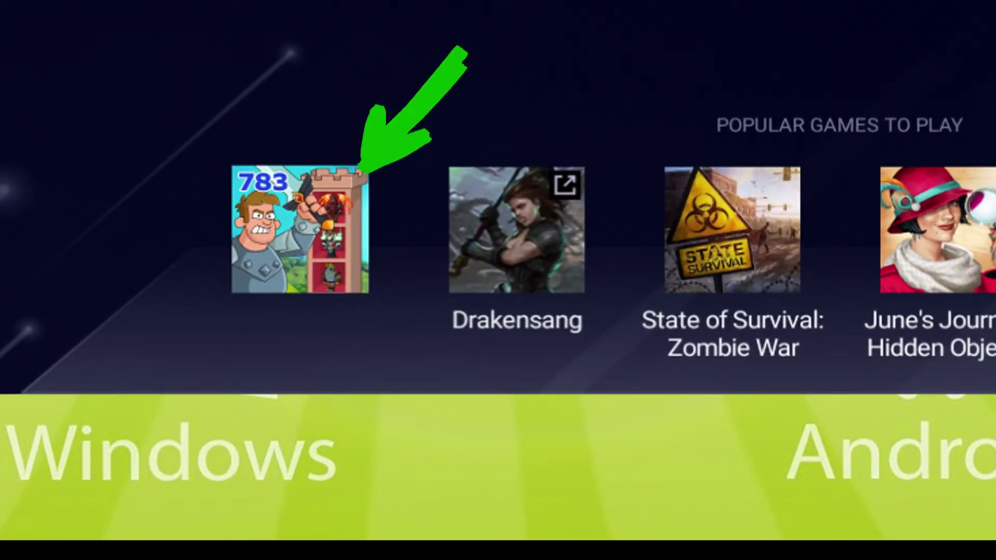
Install Hustle Castle: Medieval games from its store page and launch it from the BlueStacks home screen.
click(290, 435)
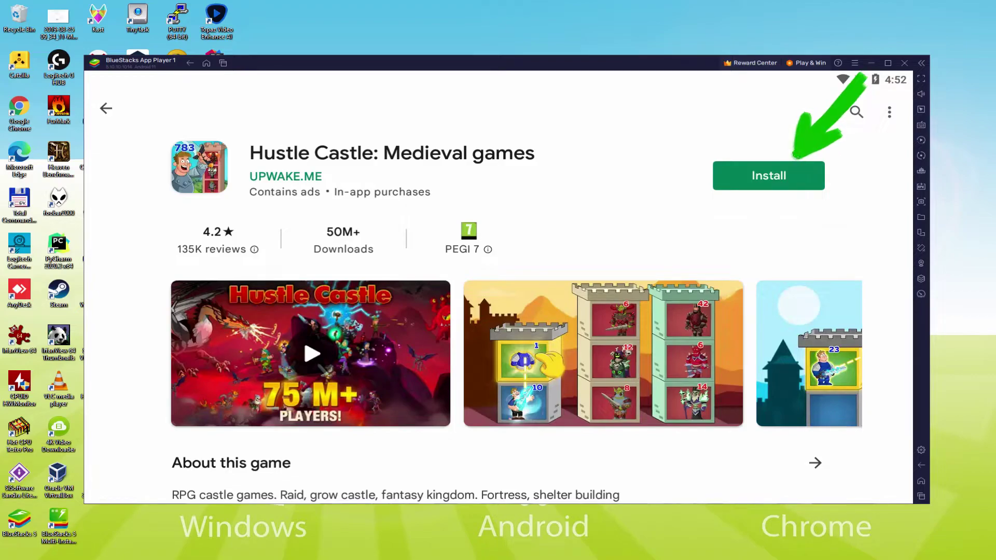
click(795, 171)
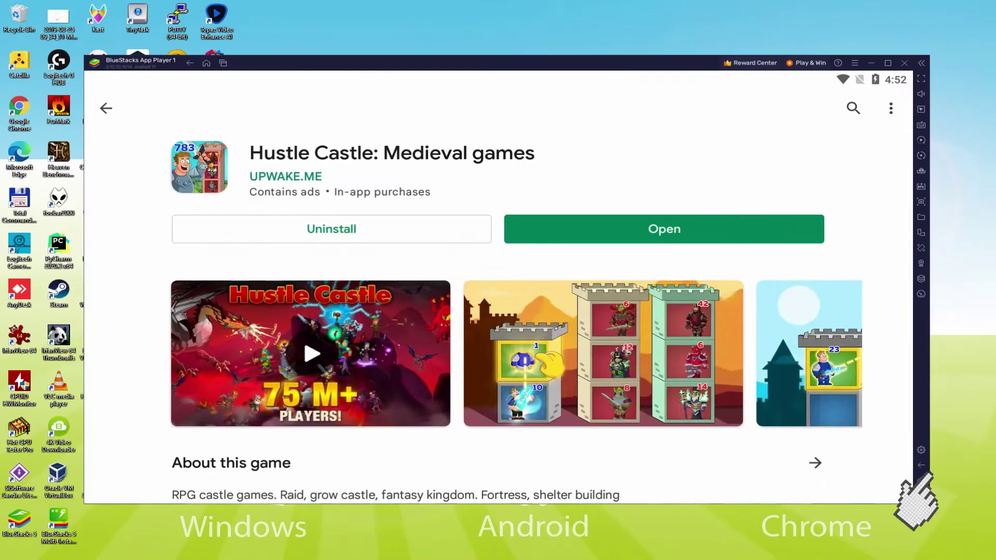
click(850, 347)
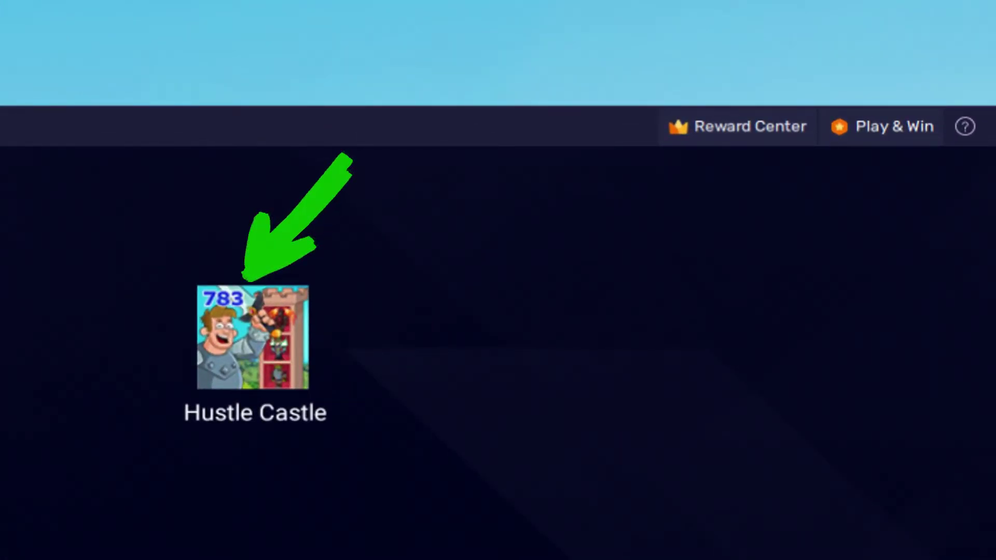
click(265, 363)
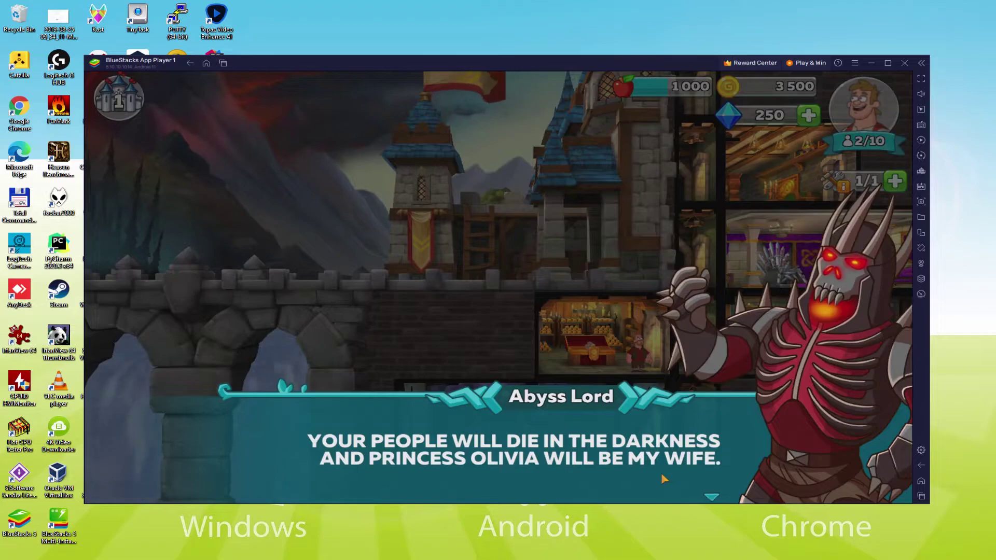
Advance the Abyss Lord's dialogue and speed up the room construction with magic.
click(661, 479)
click(662, 476)
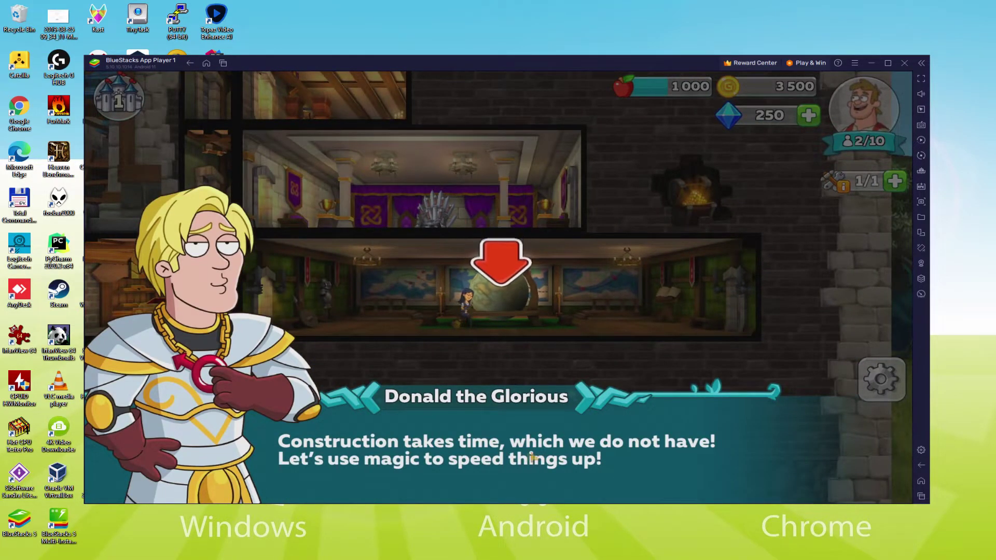
click(501, 327)
click(551, 430)
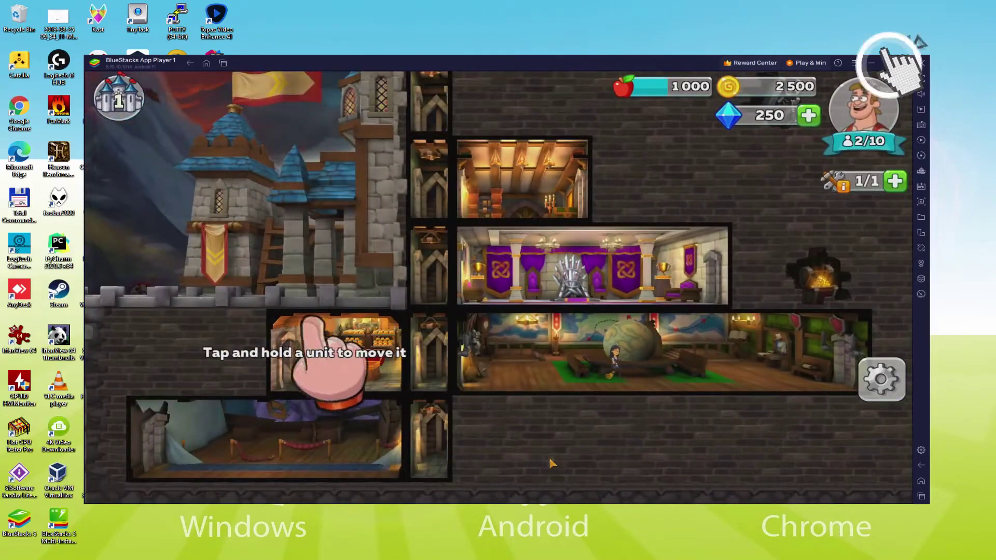
Equip the archer with the Recruit equipment armor, and the second fighter with the Soldier of Fortune armor and Fate Bringer sword.
click(798, 116)
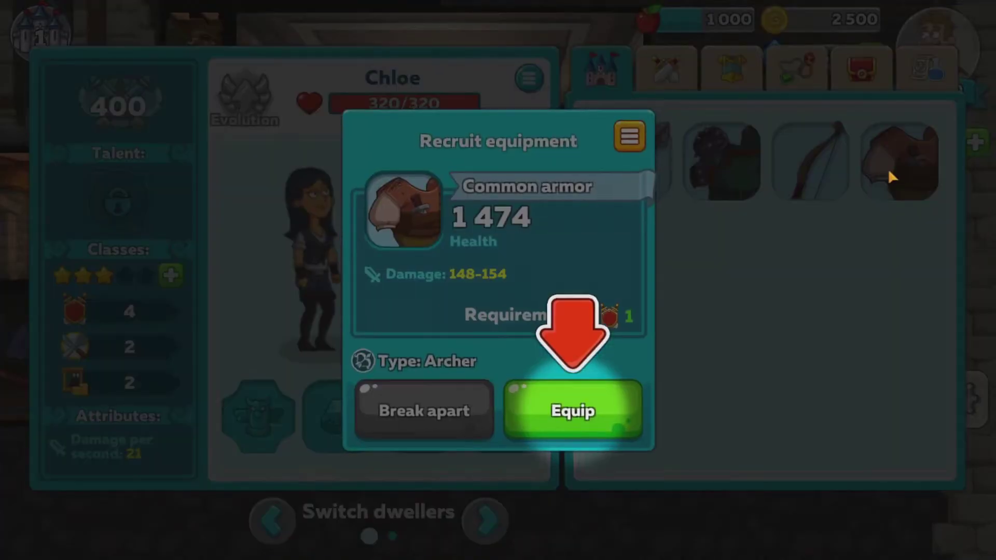
click(584, 410)
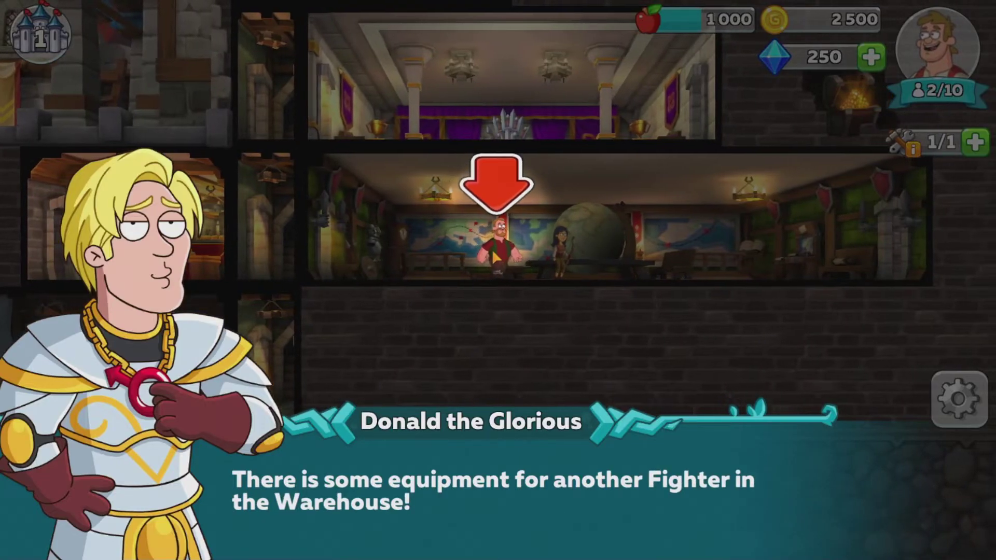
click(501, 249)
click(748, 165)
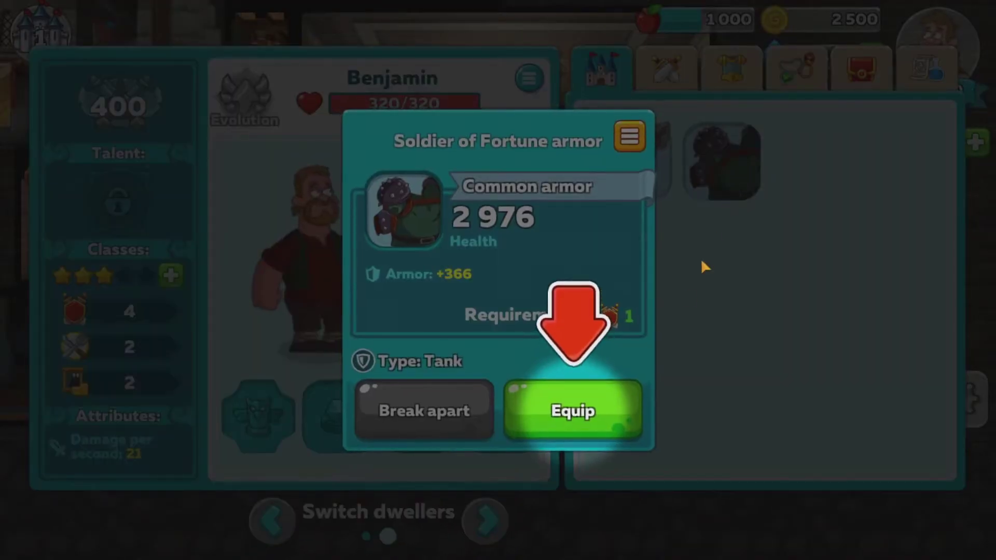
click(584, 412)
click(631, 160)
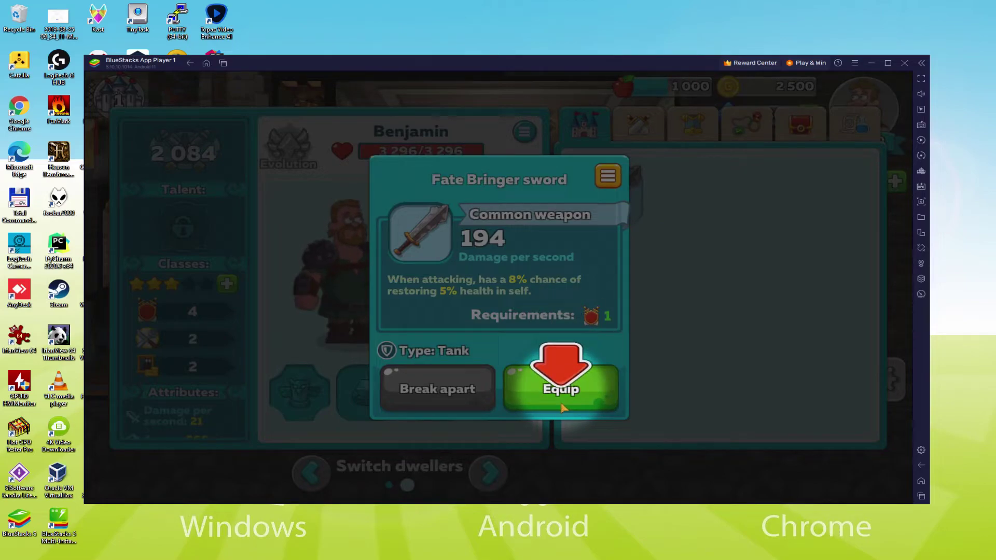
click(562, 406)
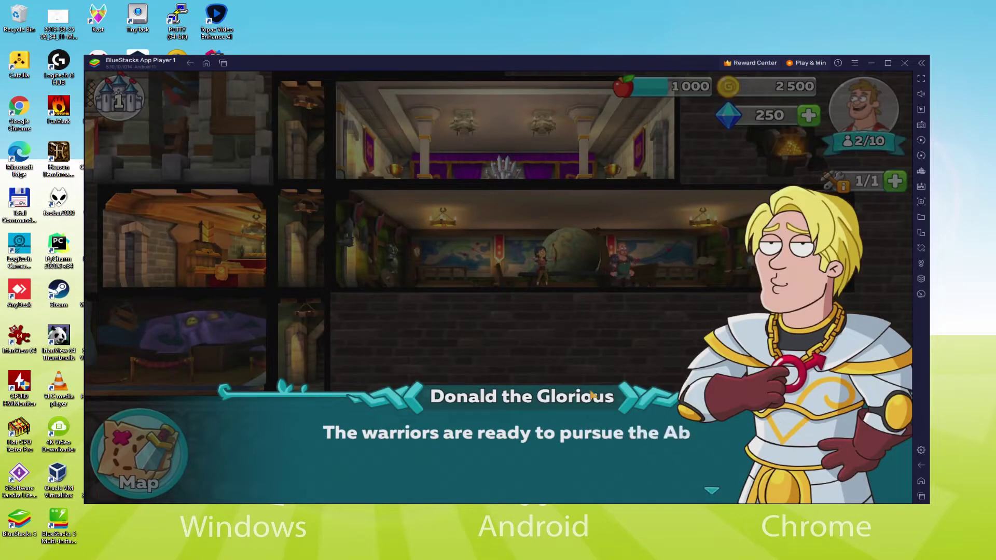
Continue Donald the Glorious's dialogue, open the world map and enter the unlocked region with 14 missions.
click(577, 450)
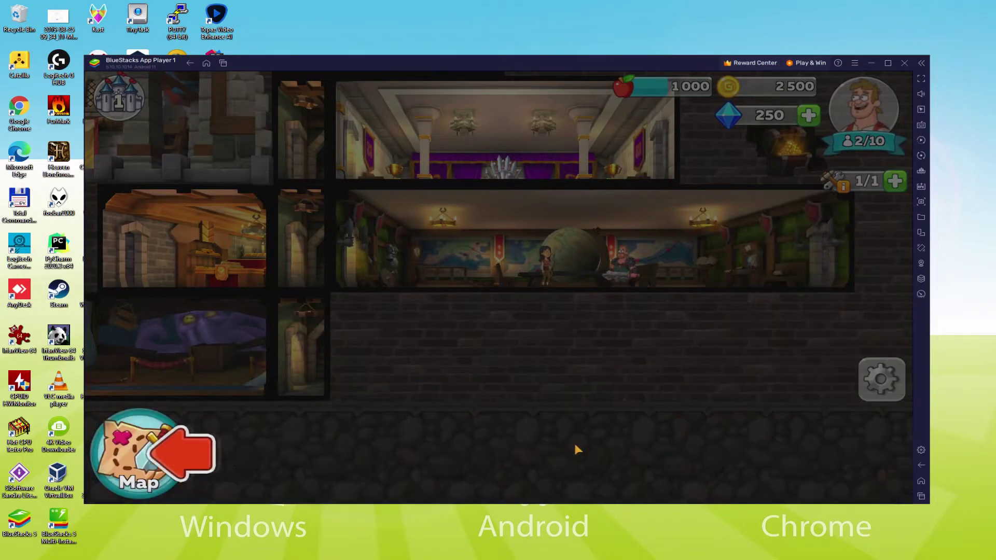
click(156, 452)
click(457, 451)
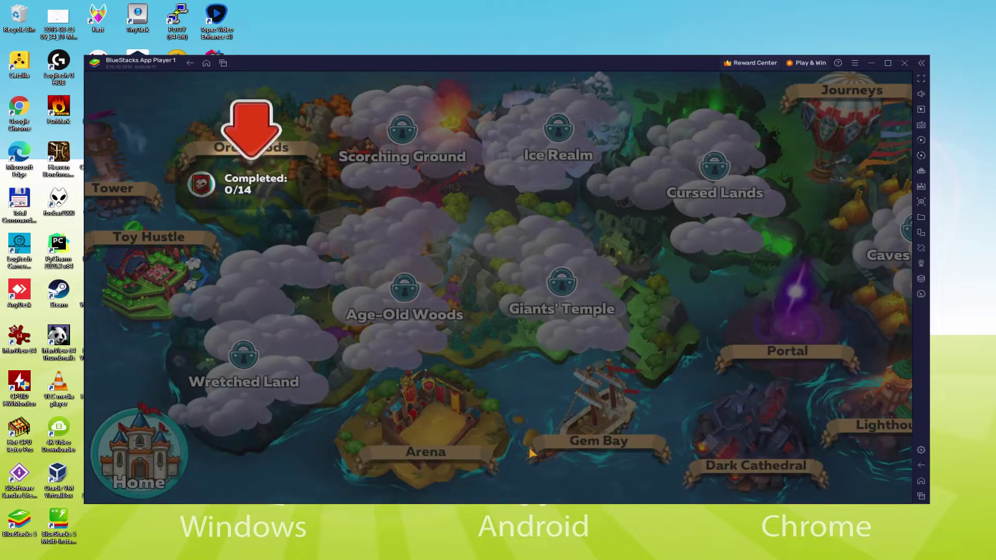
click(264, 180)
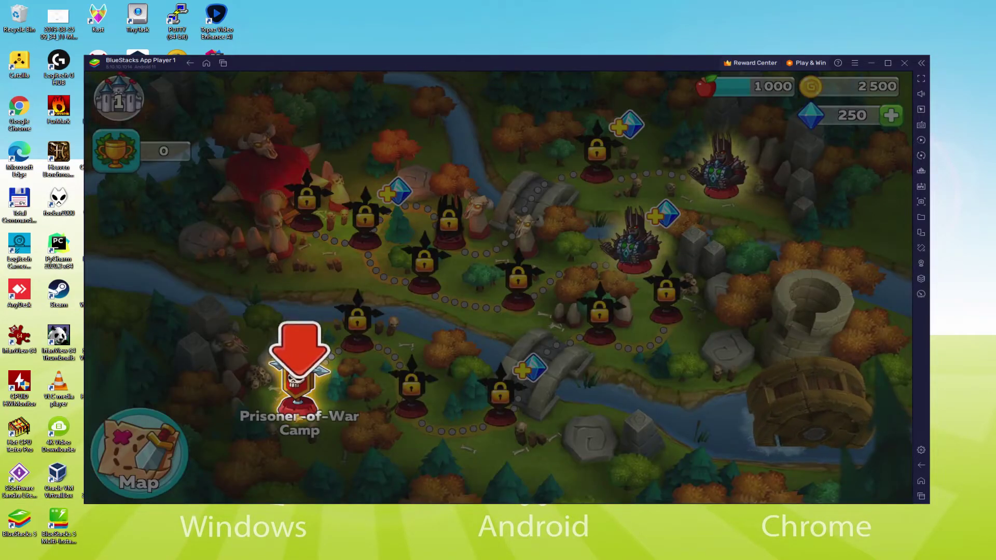
Attack the Prisoner-of-War Camp and play the battle through to the return to the castle.
click(289, 394)
click(648, 456)
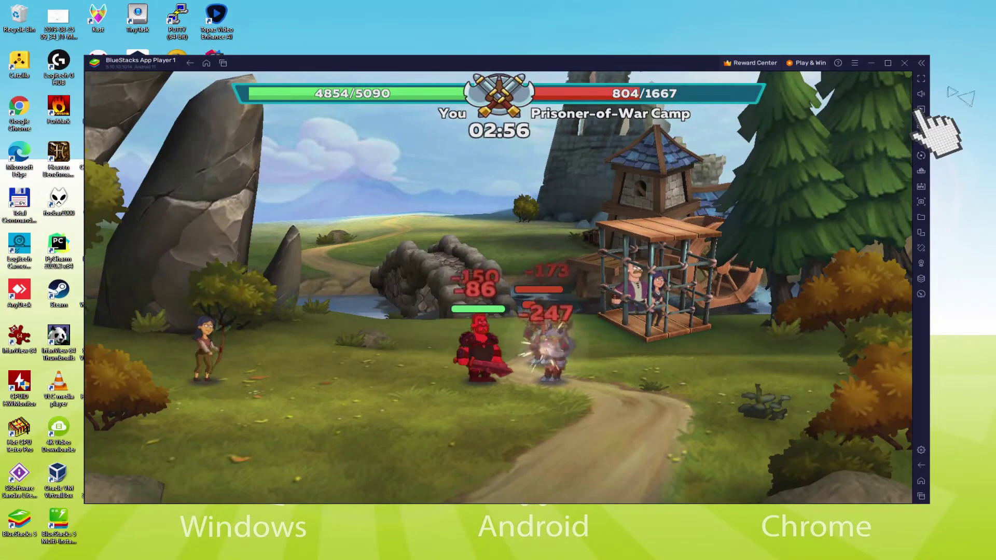
click(872, 165)
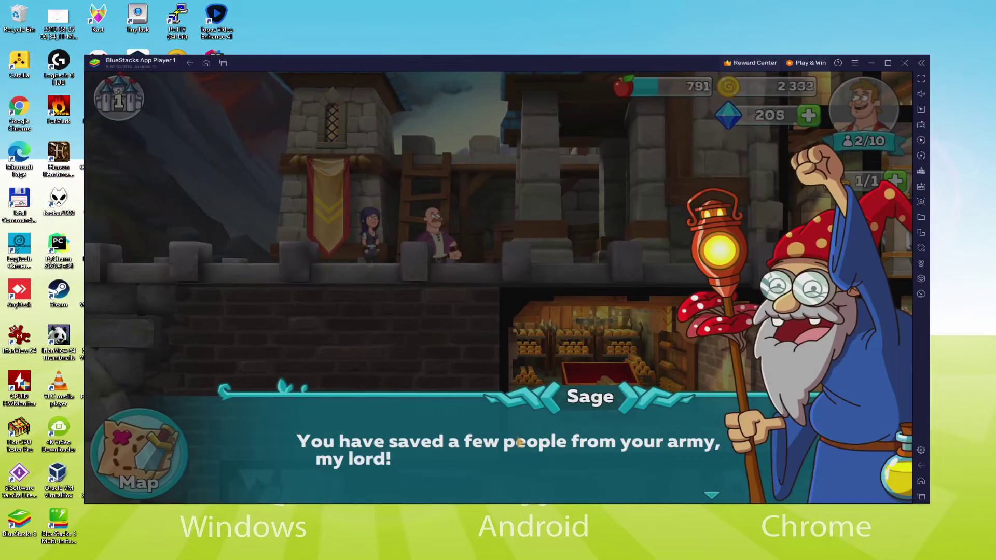
Advance the Sage's dialogue, build a Dining Hall from the market and speed up its construction for free.
click(501, 459)
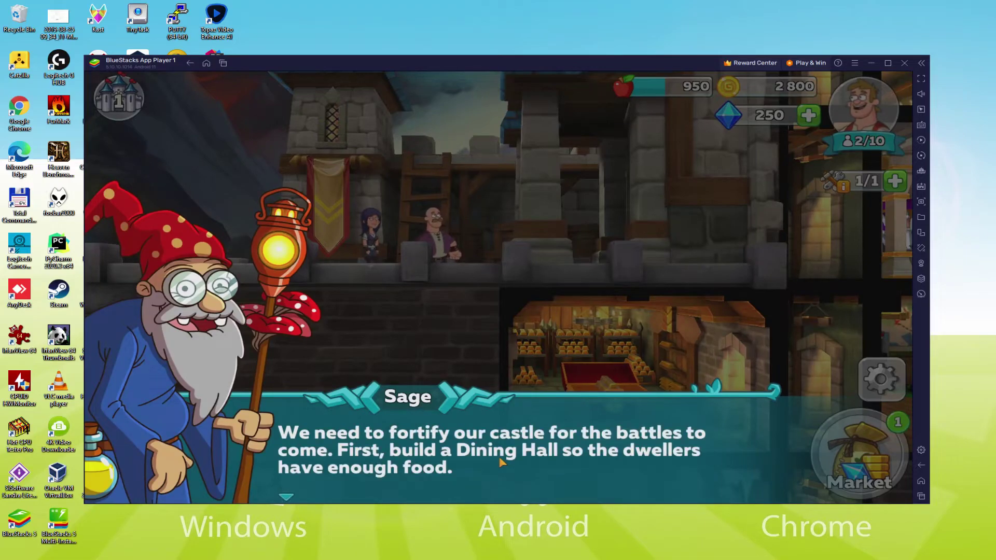
click(497, 446)
click(859, 456)
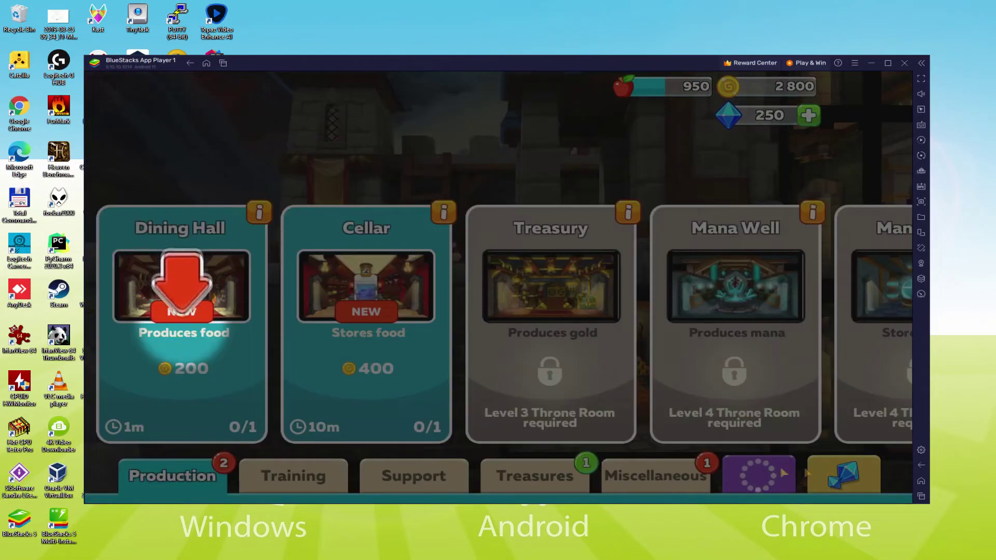
click(206, 326)
click(466, 340)
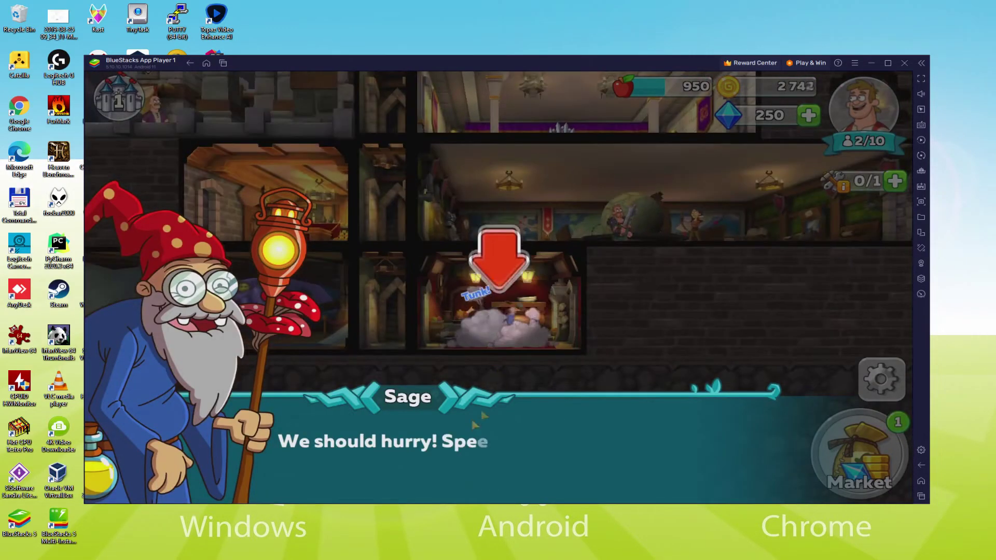
click(411, 460)
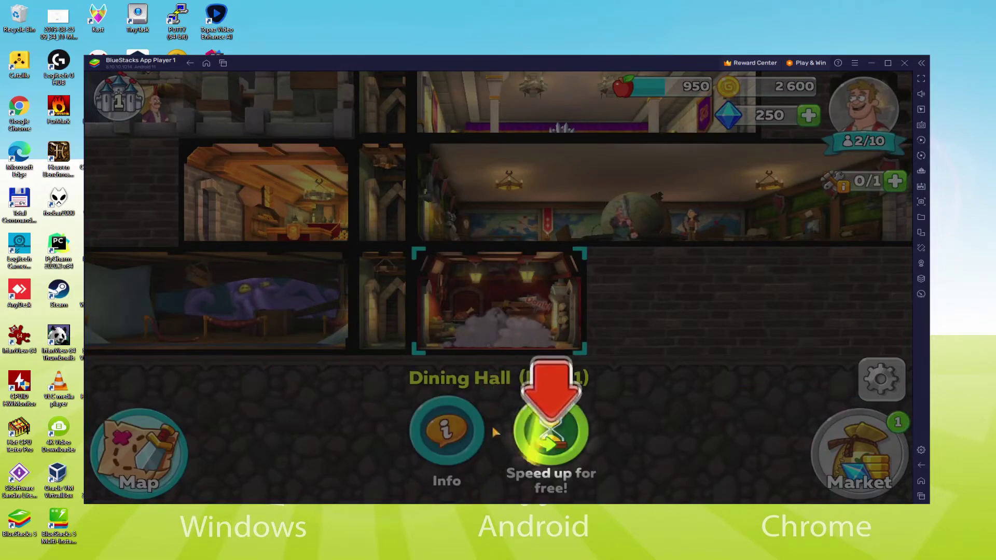
click(551, 433)
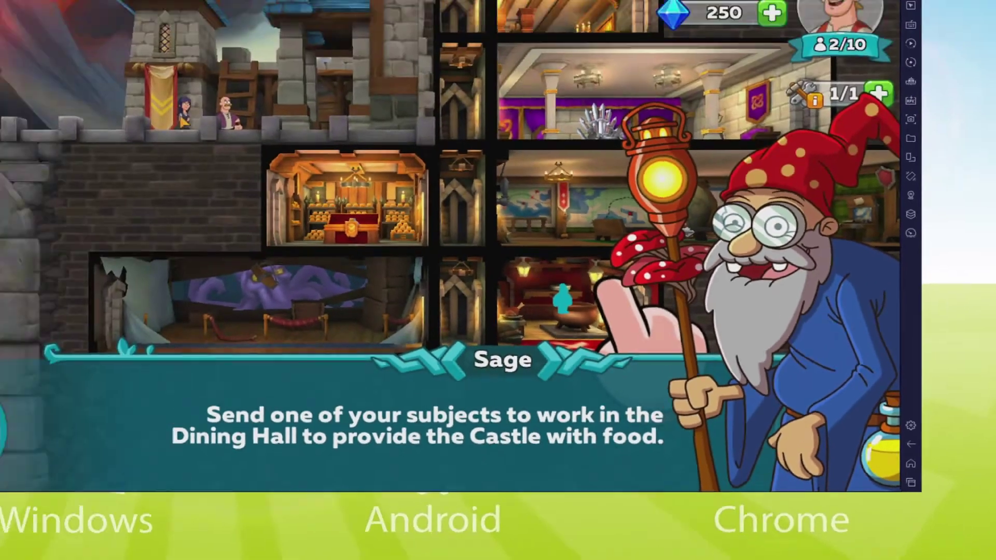
Continue the tutorial through the tower puzzle, moving the knight to the tallest tower, and open the warehouse holding the captured treasure chest.
click(836, 249)
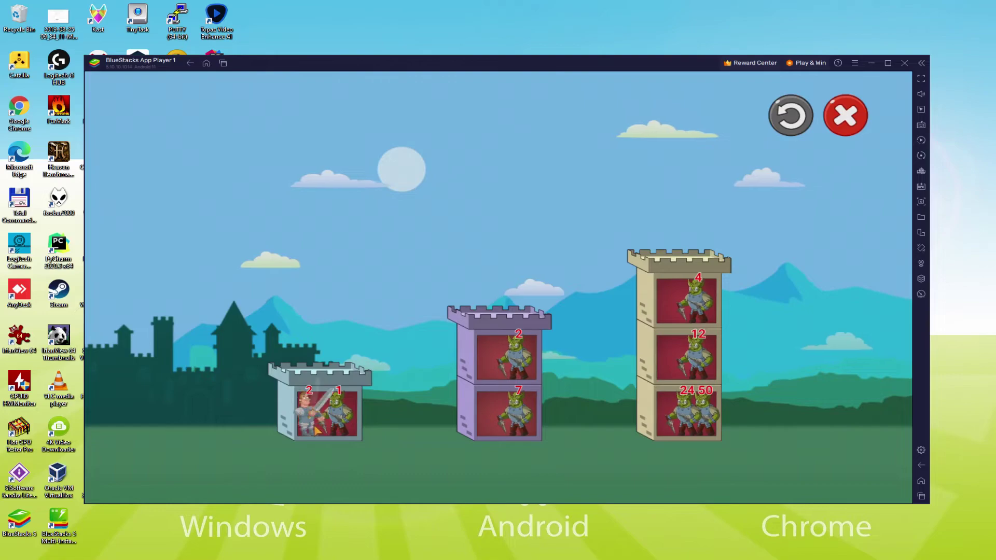
drag(318, 414, 675, 431)
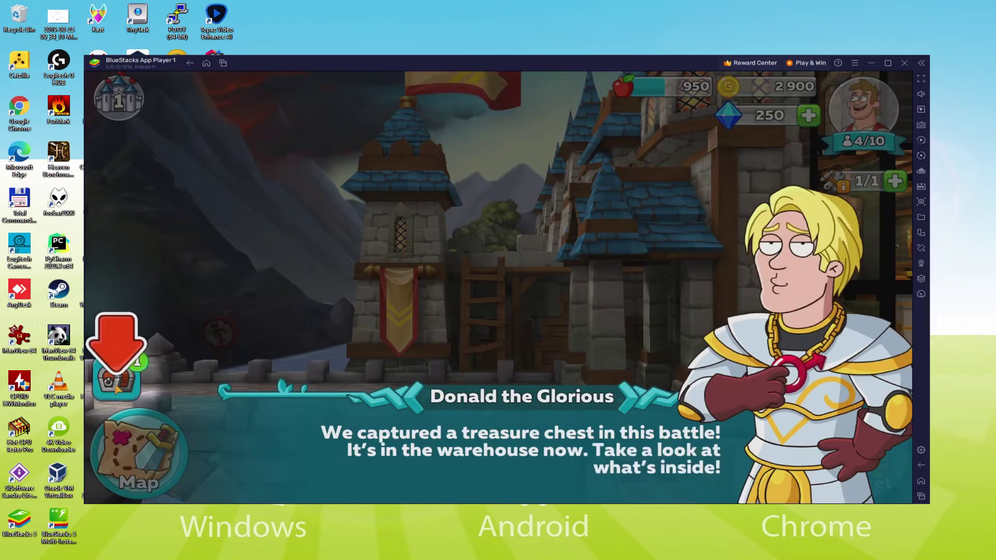
click(116, 379)
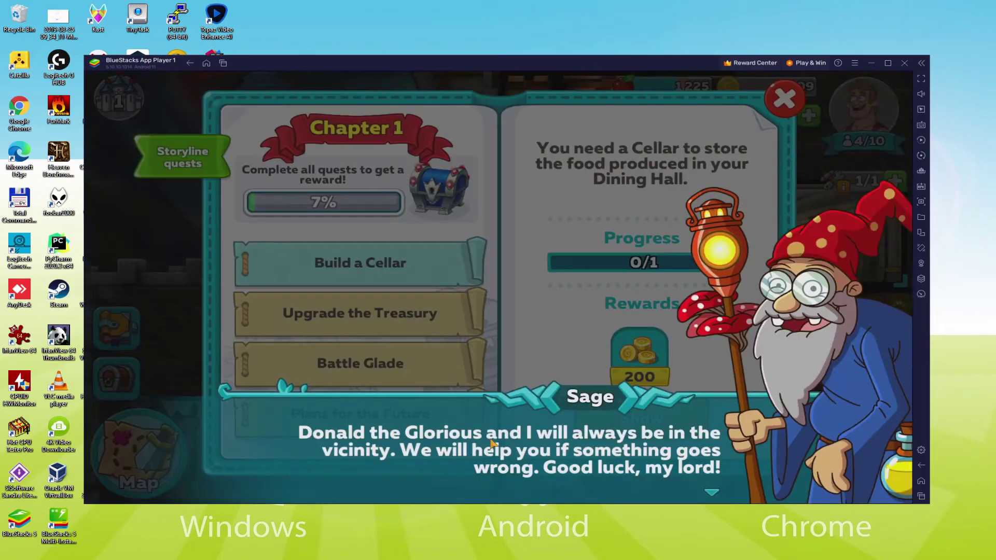
Finish the Sage's quest introduction, follow the Build a Cellar quest, and enter and confirm the player name.
click(492, 443)
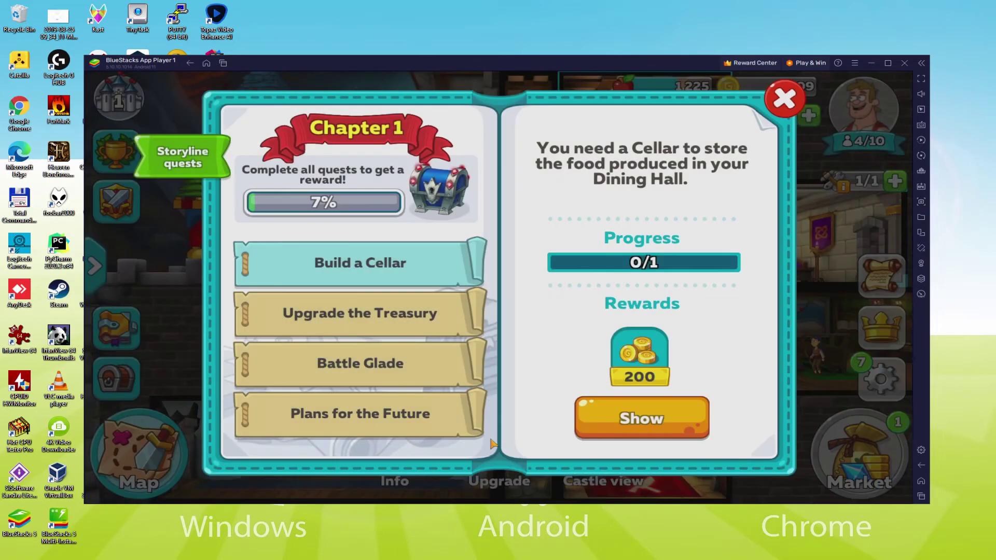
click(605, 425)
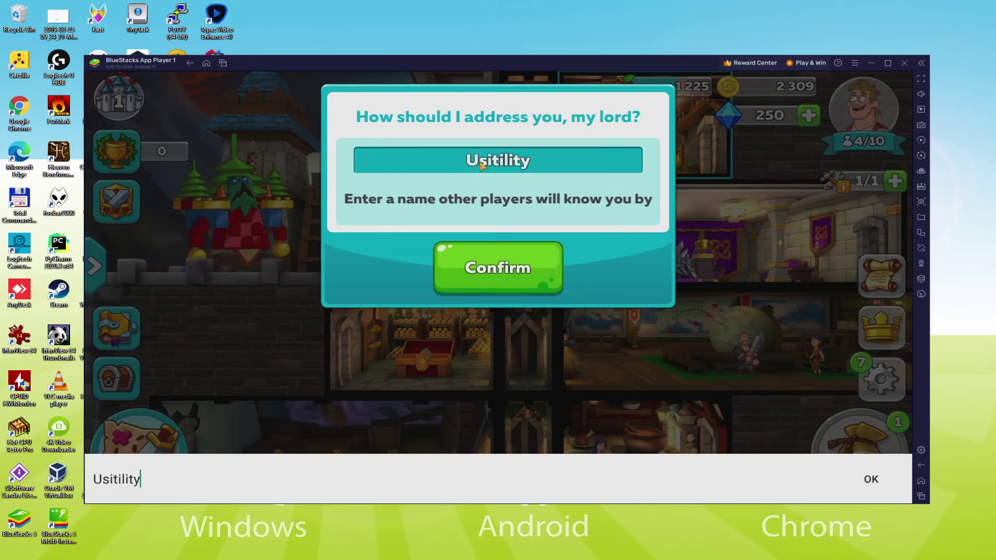
click(541, 272)
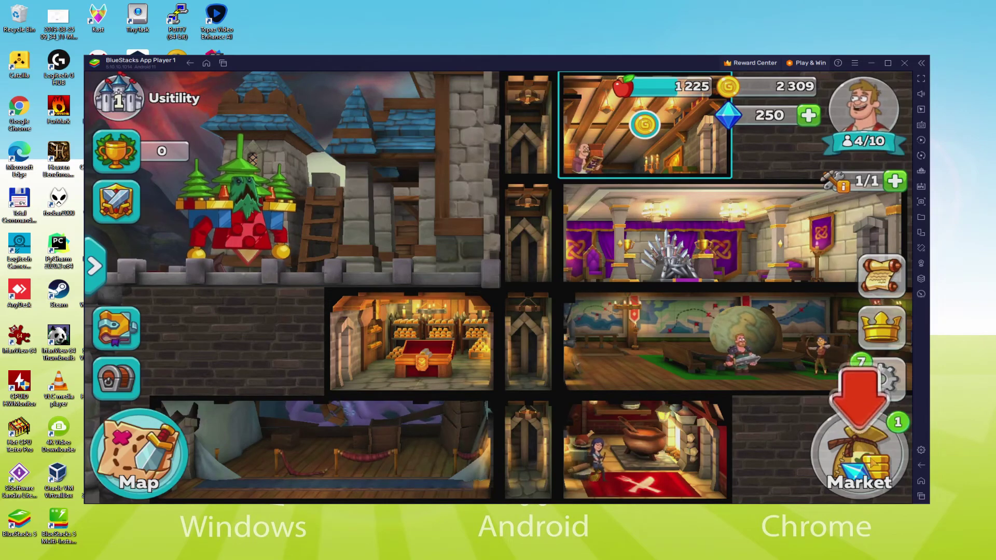
Build a Cellar beside the gold storage room and speed up its construction for free.
click(859, 451)
click(245, 408)
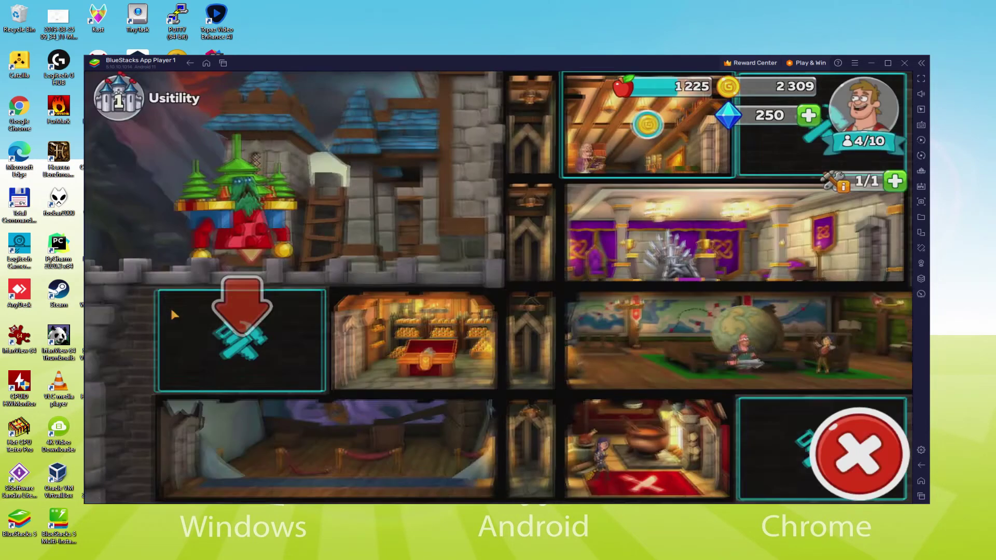
click(479, 303)
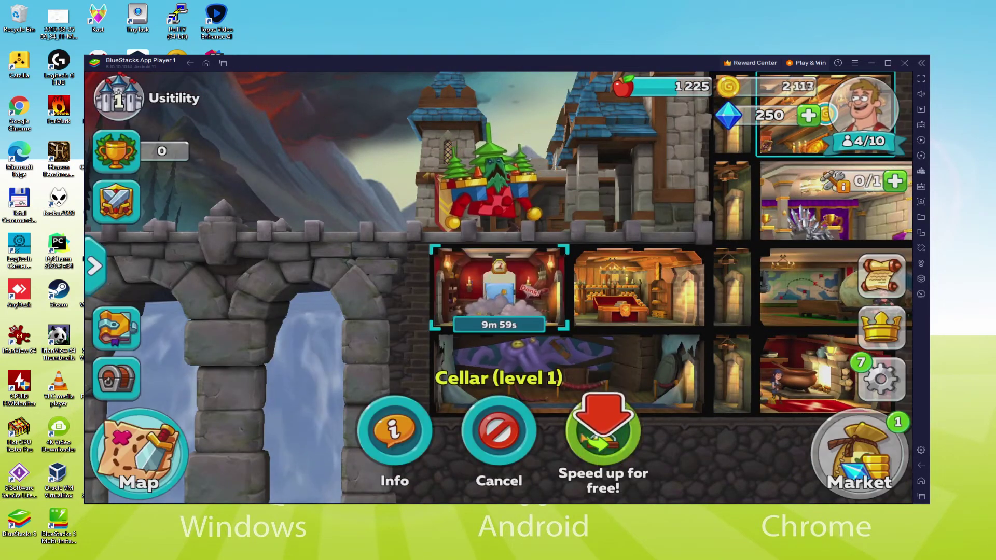
click(601, 435)
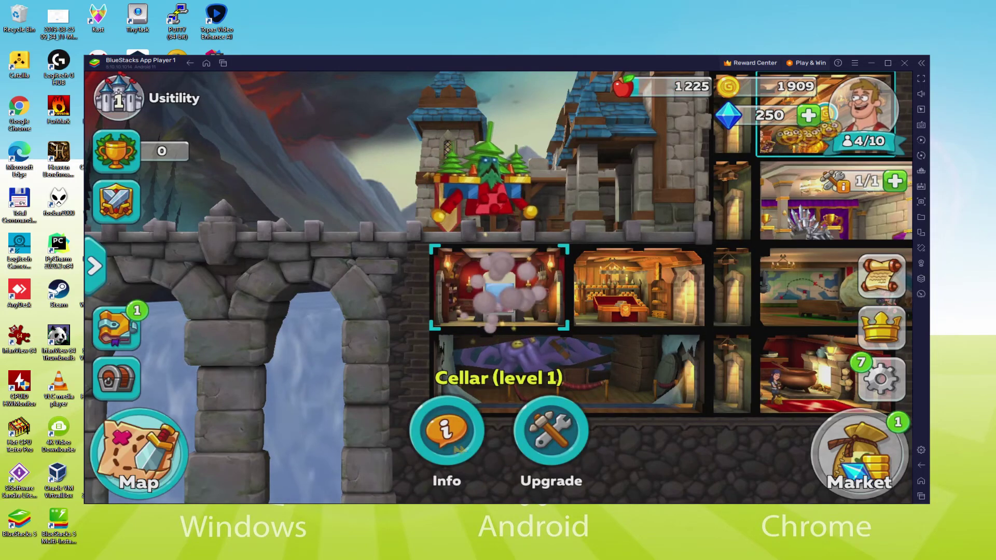
Examine the new Cellar's upgrade requirements and close them without upgrading.
click(524, 293)
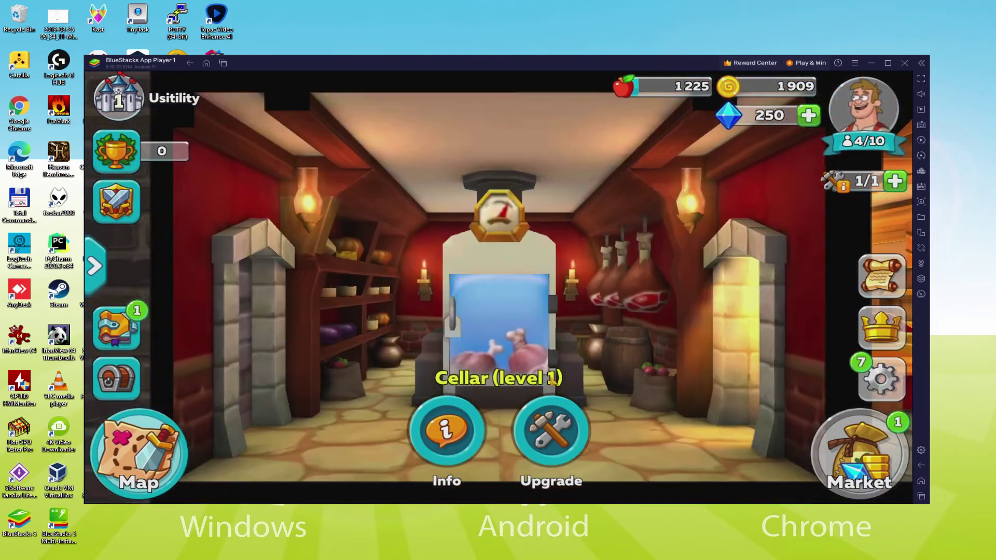
click(559, 453)
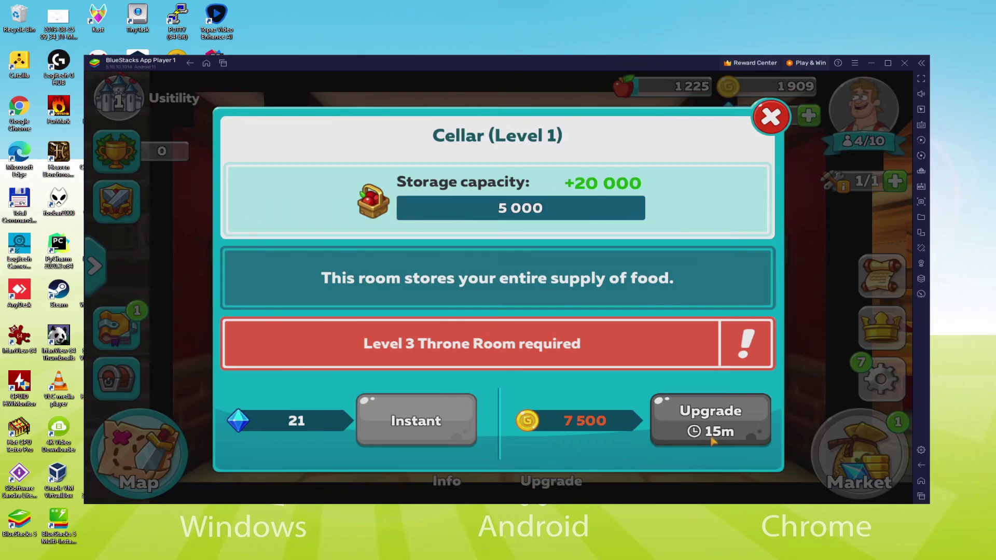
click(775, 132)
Browse the market's Training rooms and choose the first one for placement in the castle.
click(869, 477)
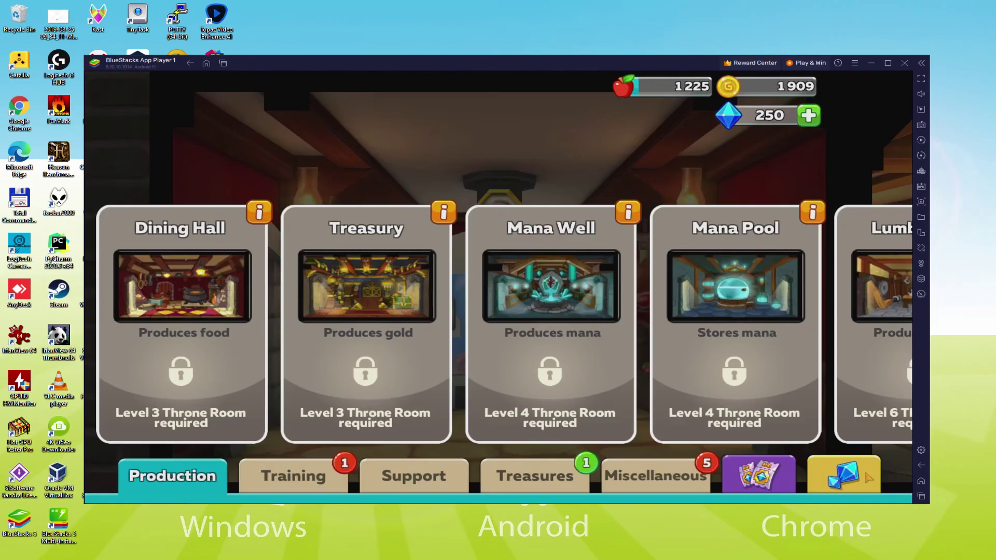
click(293, 476)
click(163, 330)
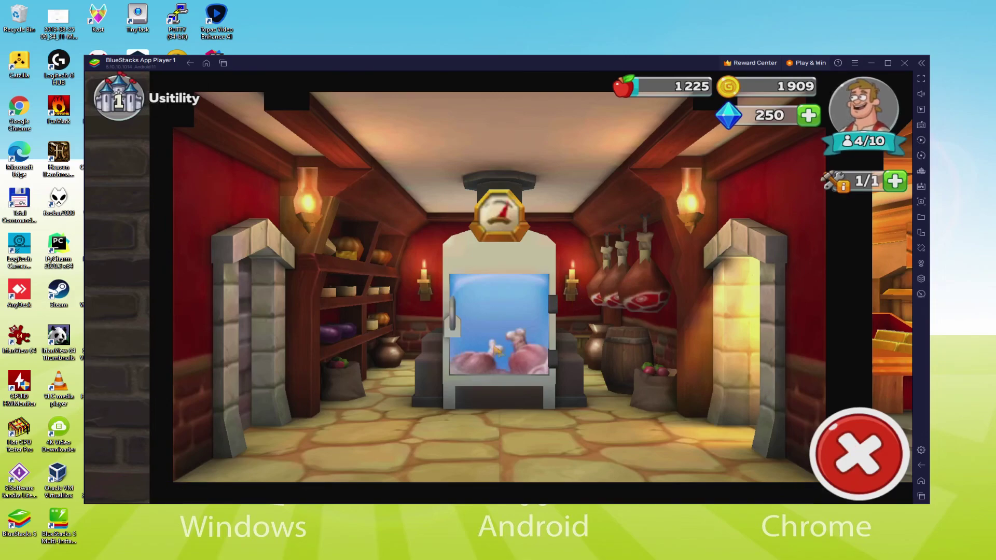
Review the player profile's rewards, close it, and show the castle population details.
click(118, 97)
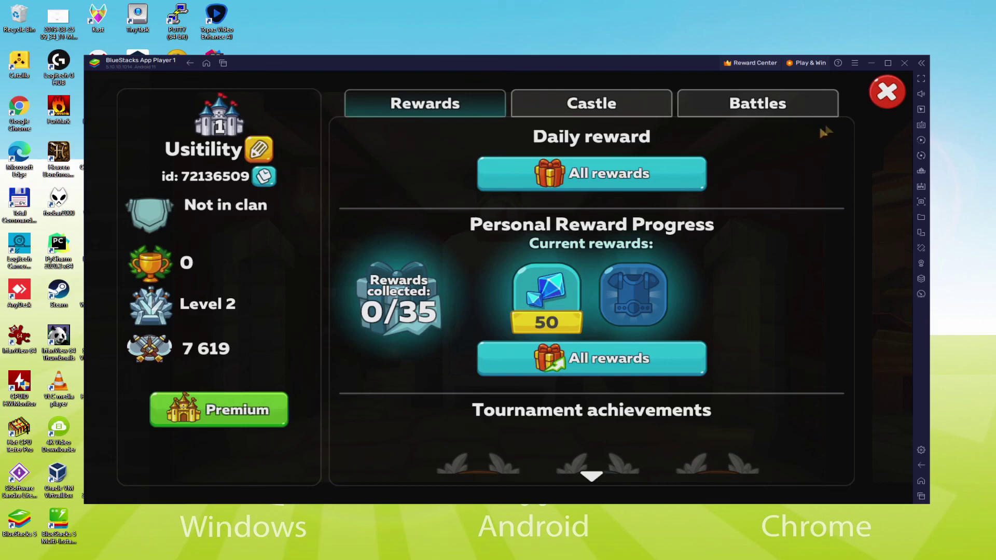
click(887, 91)
click(863, 141)
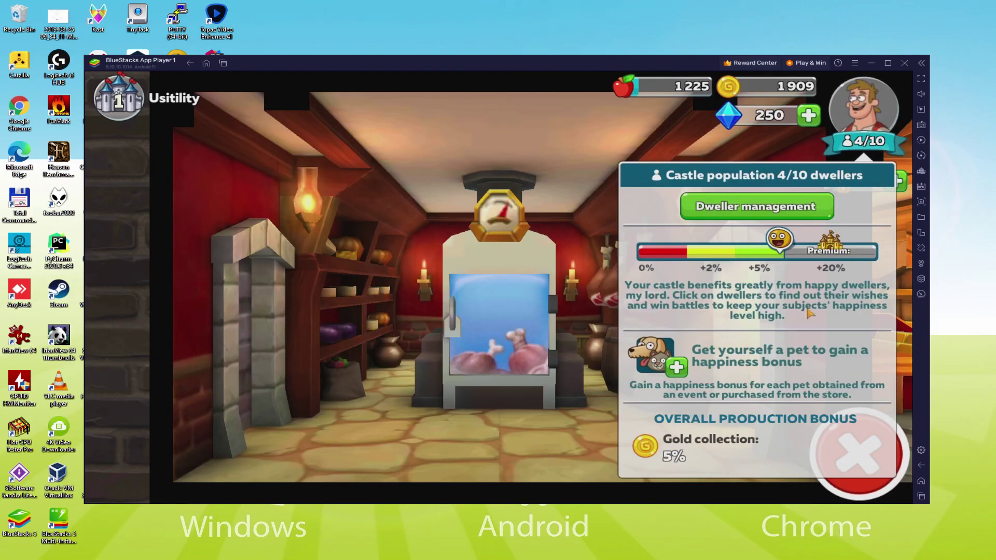